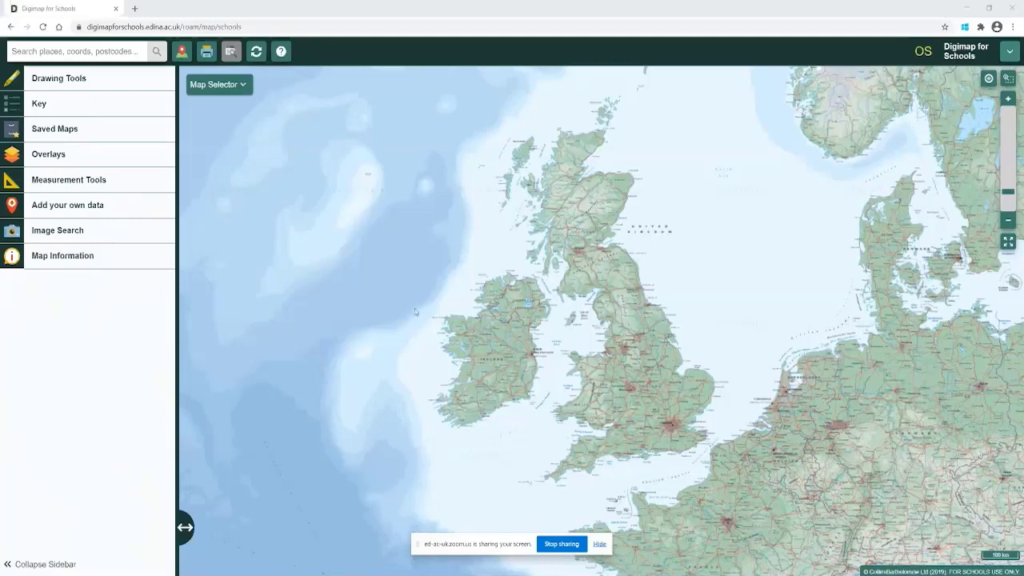
Search for the Calmore area postcode
click(44, 51)
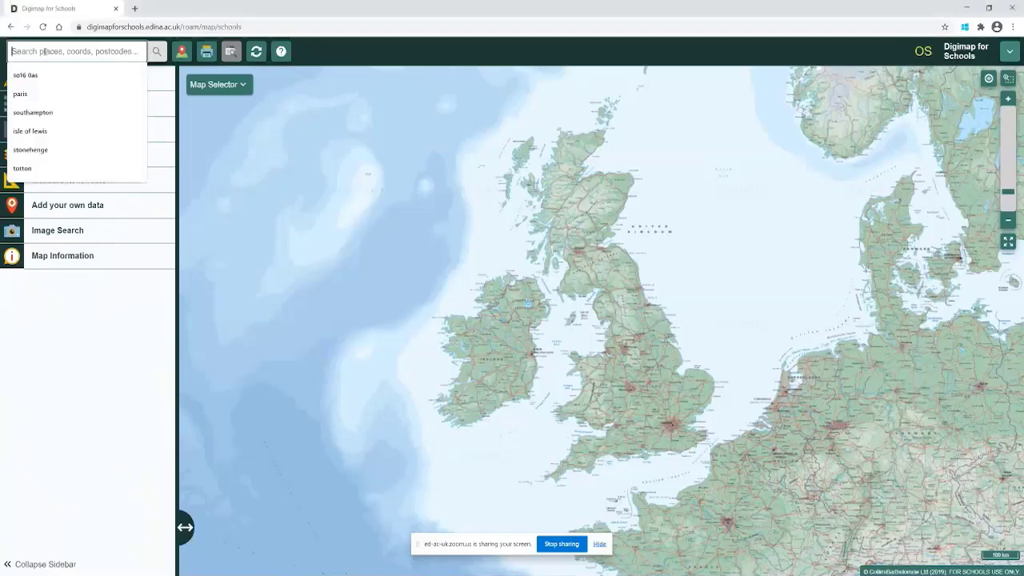
text(so40 2ru)
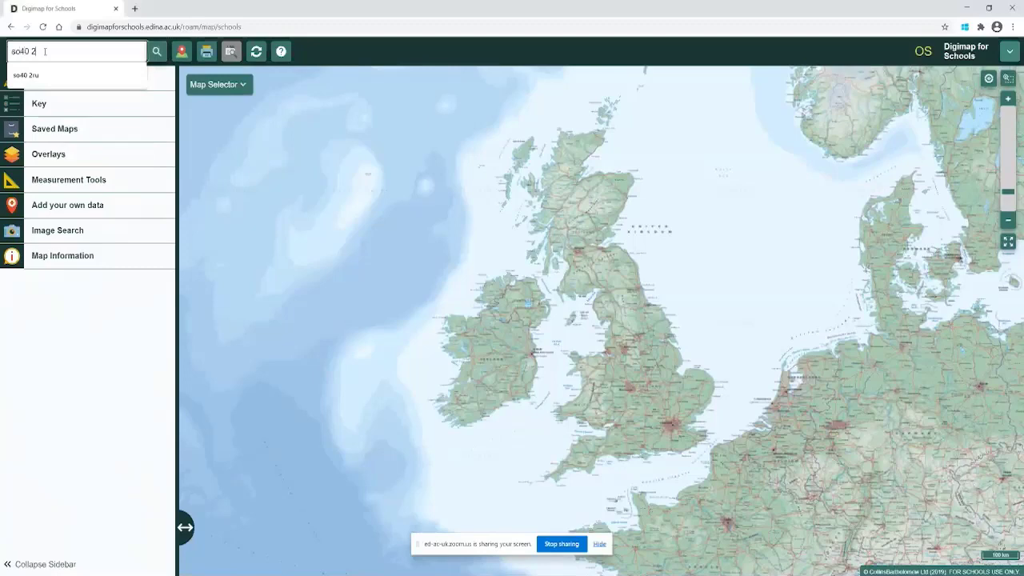
key(Return)
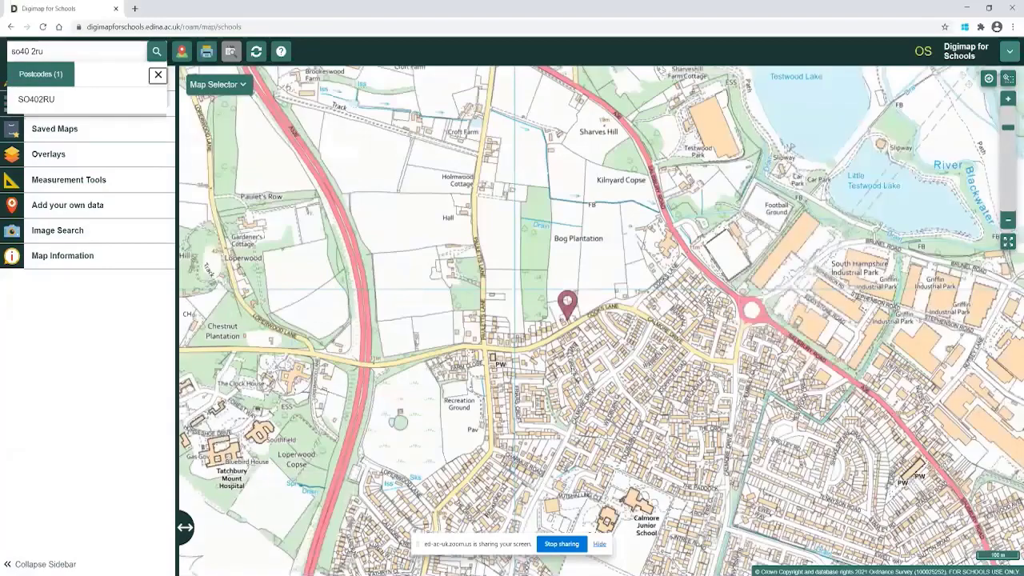
Zoom in to OS detail, centre on Calmore and Testwood, and close the Postcodes results
scroll(573, 375, up, 1)
scroll(575, 366, up, 1)
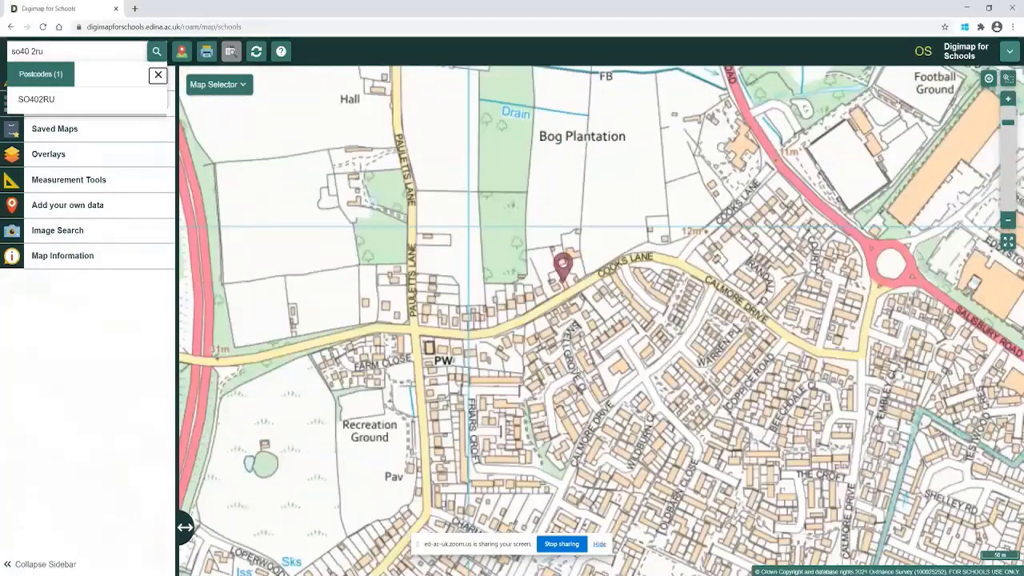
scroll(574, 360, down, 1)
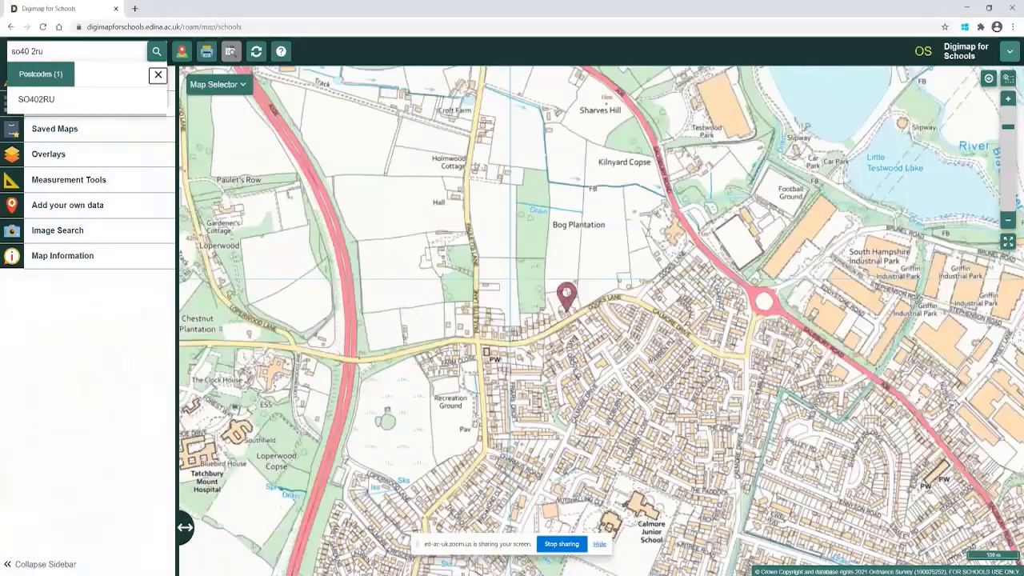
scroll(574, 360, down, 1)
scroll(573, 360, up, 1)
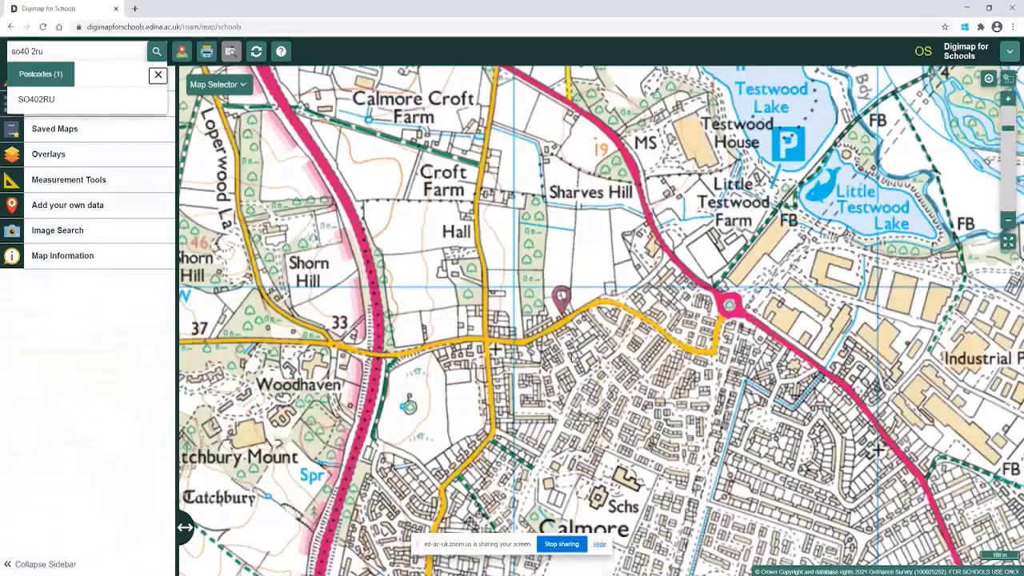
drag(571, 356, 454, 307)
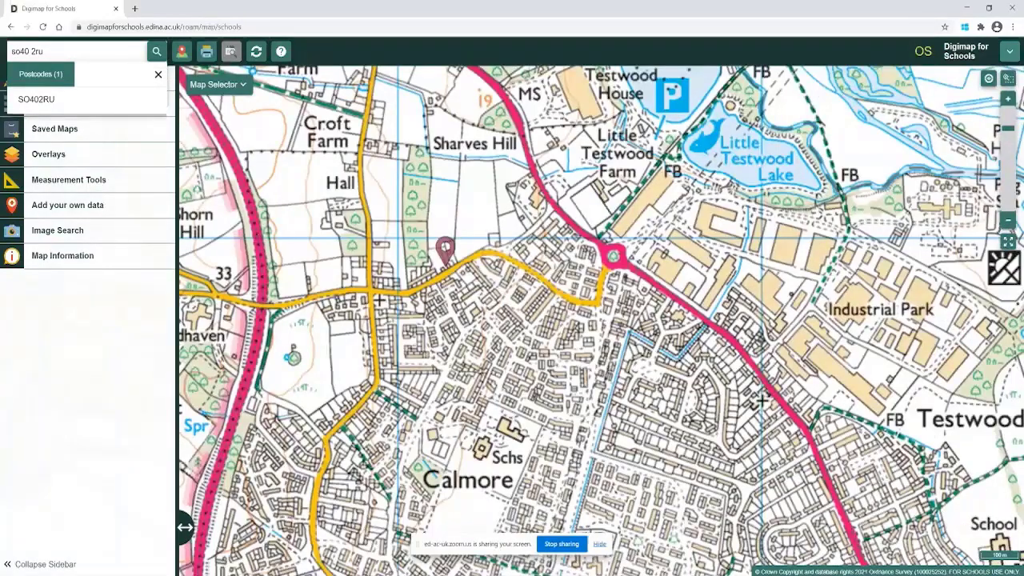
click(157, 75)
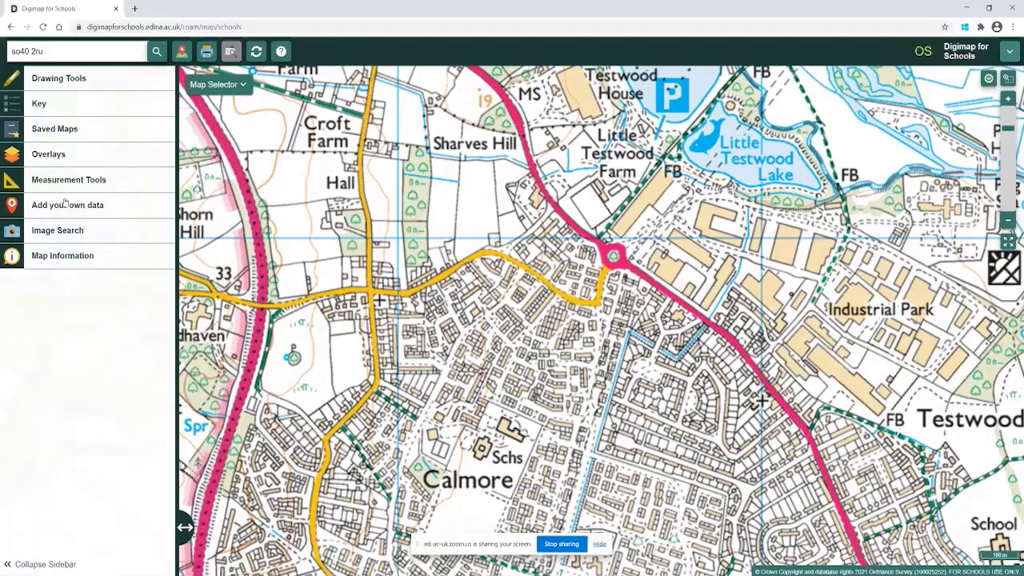
click(10, 106)
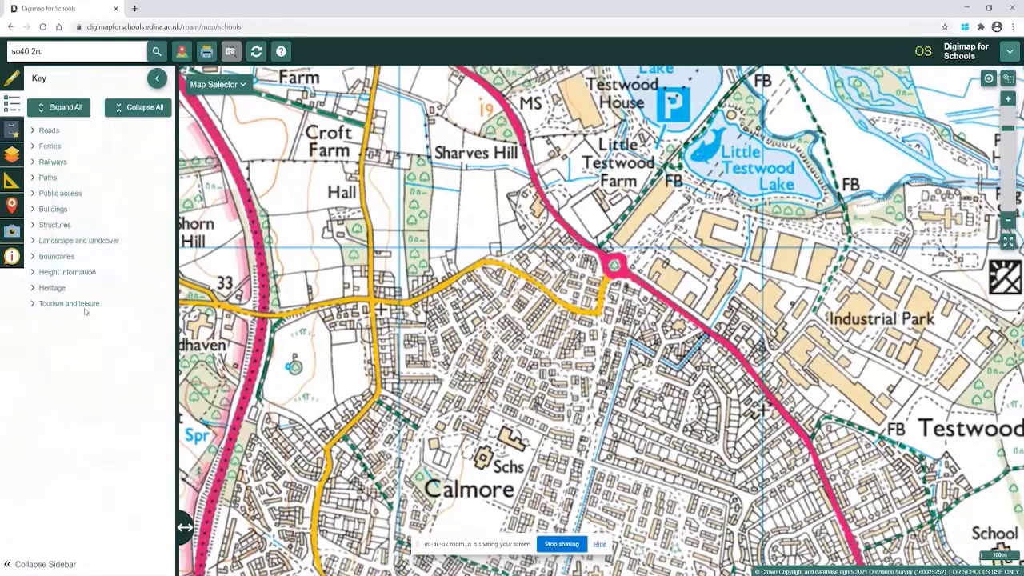
click(58, 307)
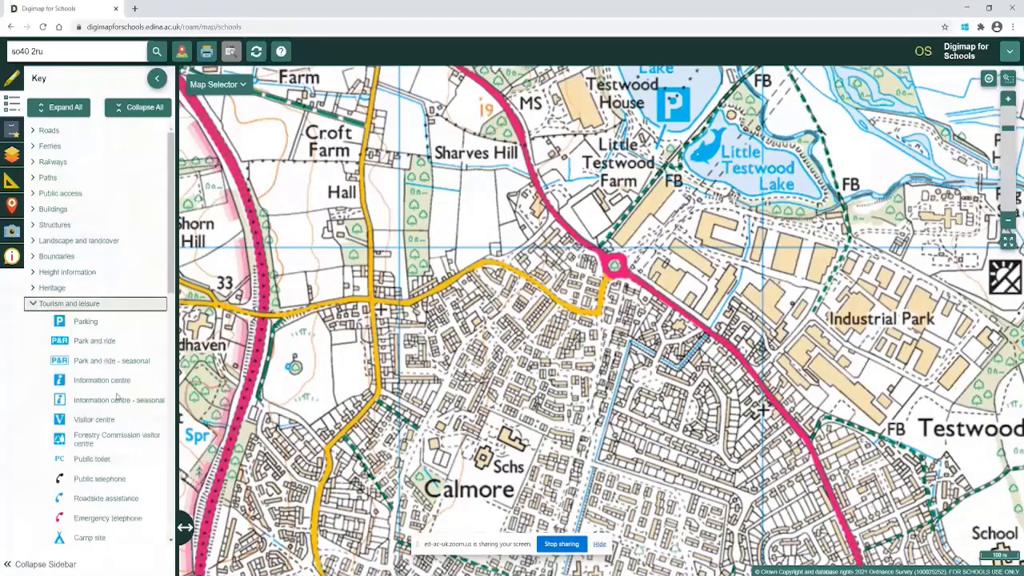
scroll(117, 397, down, 3)
scroll(117, 397, down, 5)
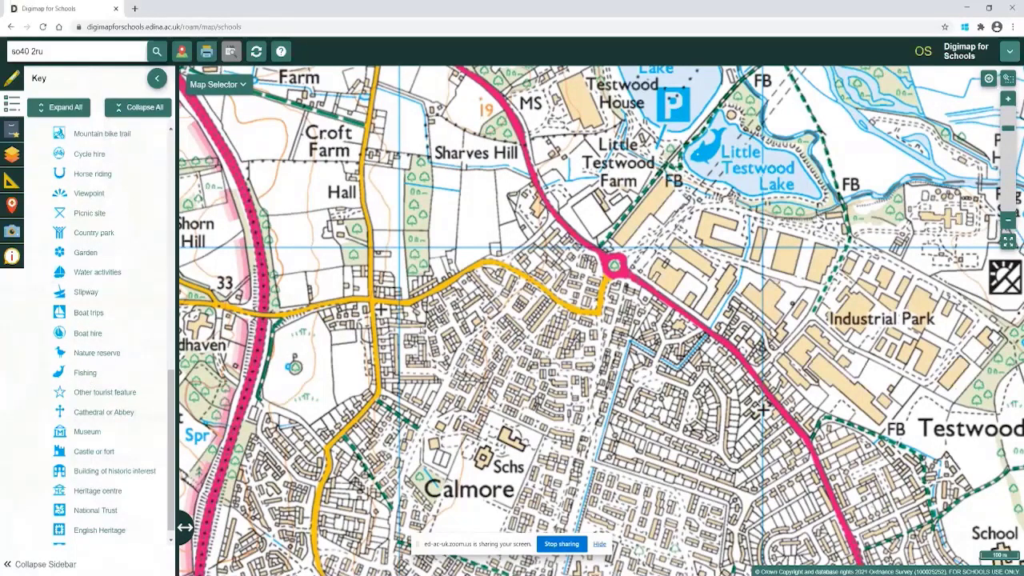
scroll(48, 184, up, 10)
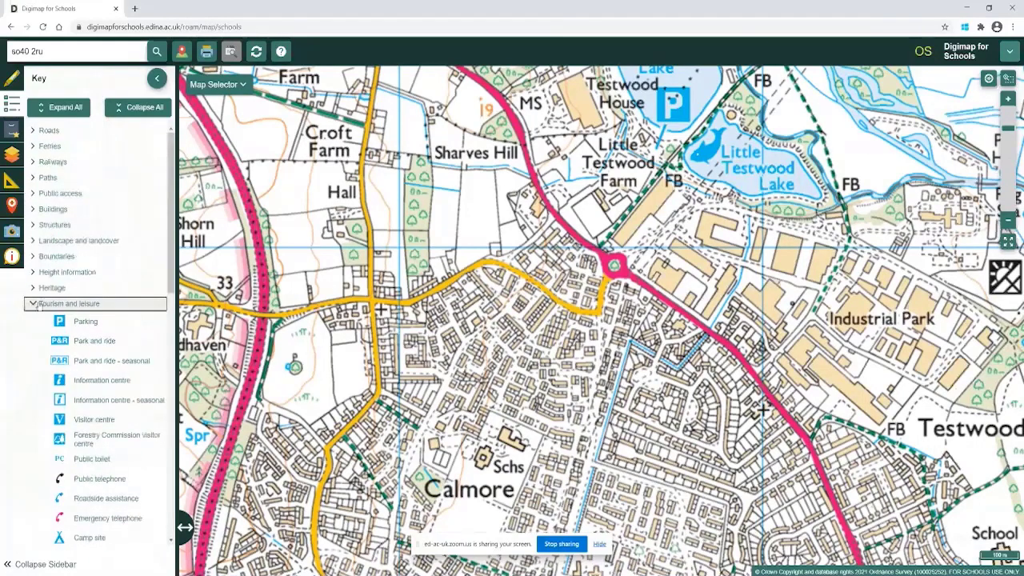
click(36, 303)
click(39, 209)
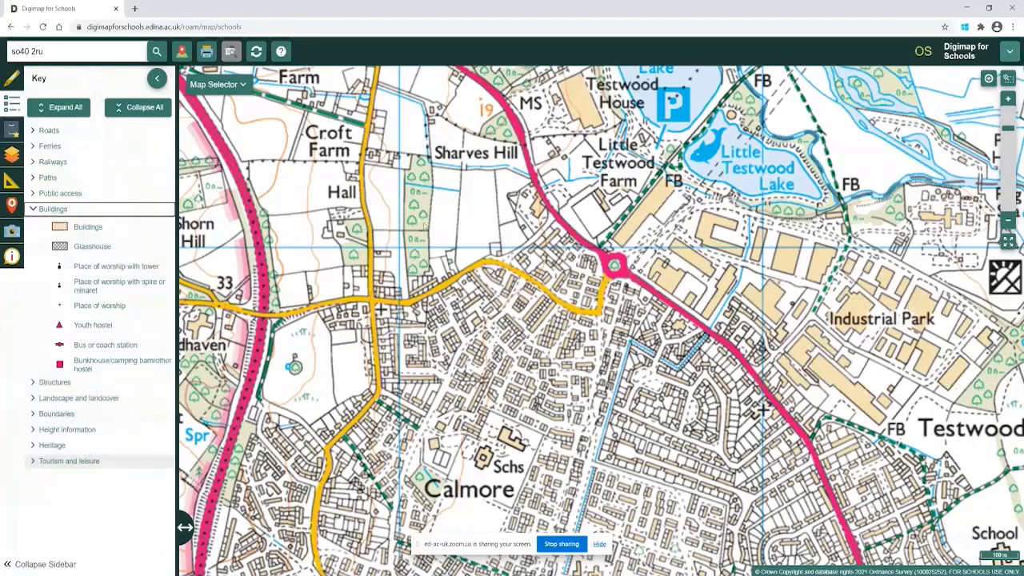
click(35, 209)
click(36, 130)
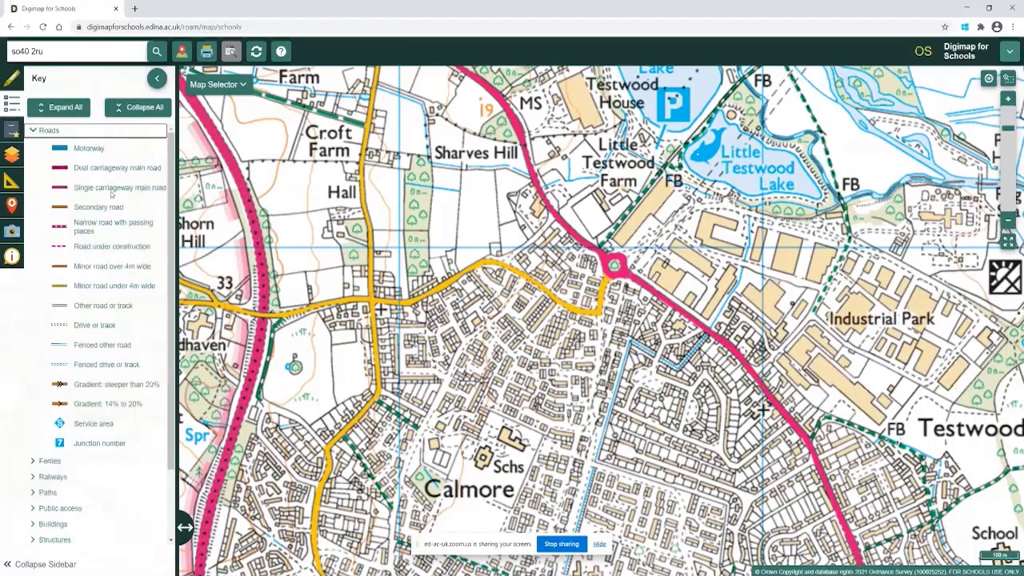
click(33, 131)
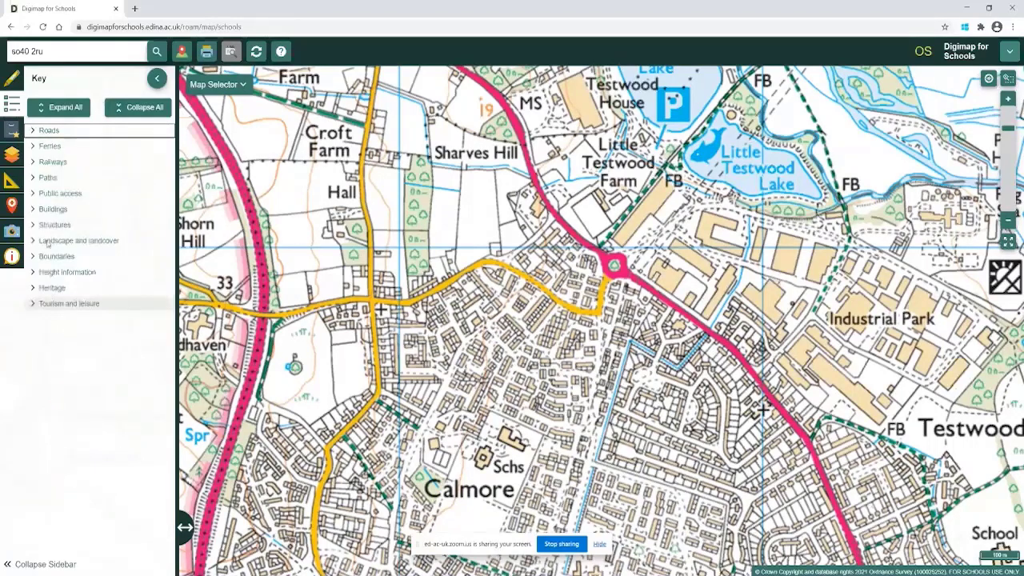
click(32, 179)
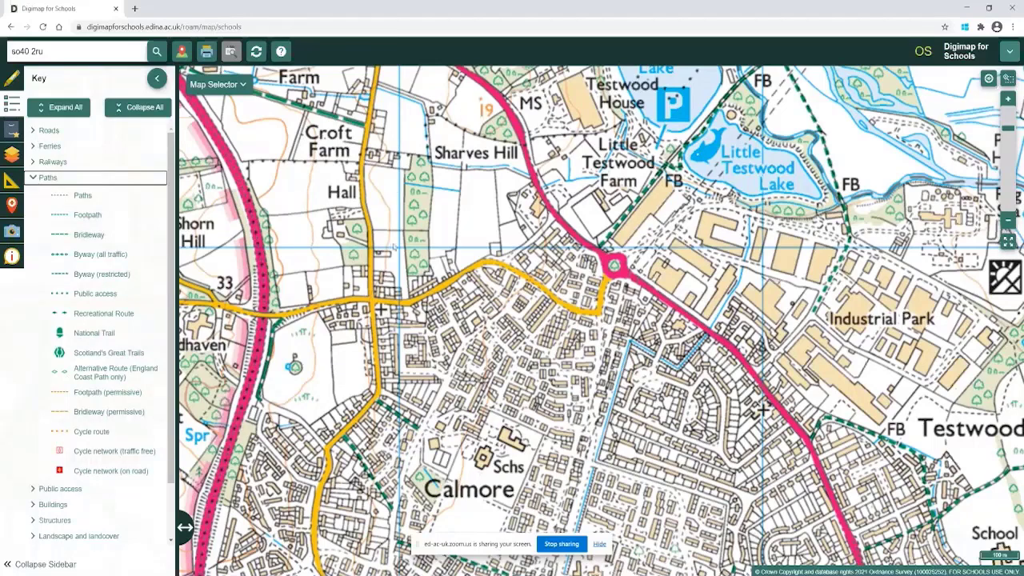
click(26, 116)
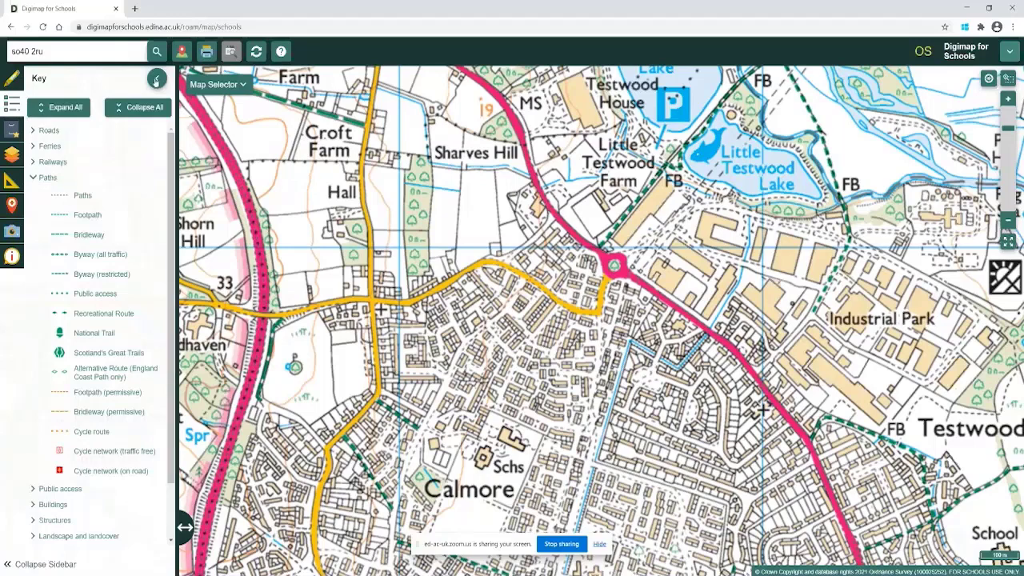
click(156, 79)
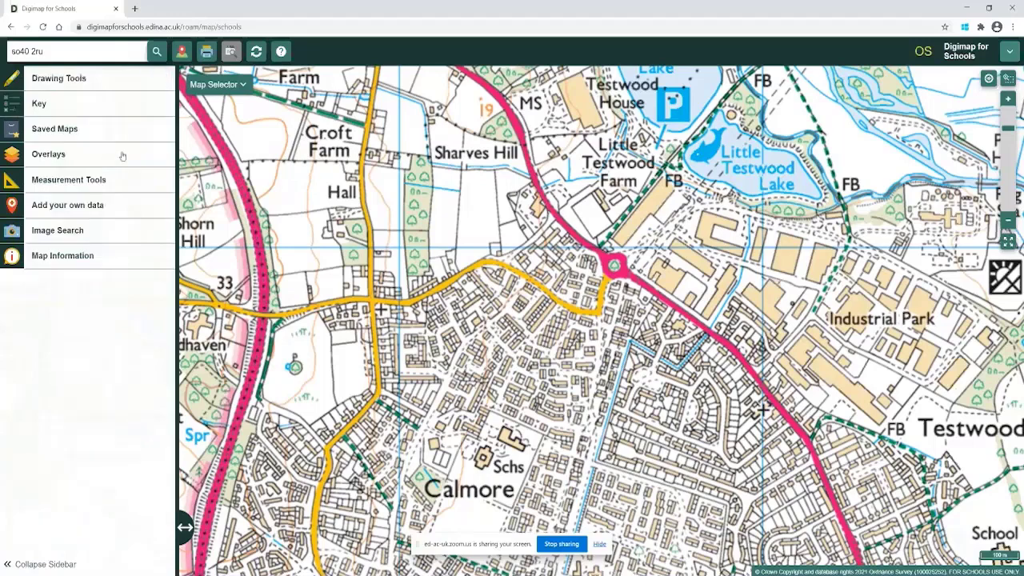
Open Drawing Tools and select the Line tool with purple, solid, 3pt styling
click(14, 83)
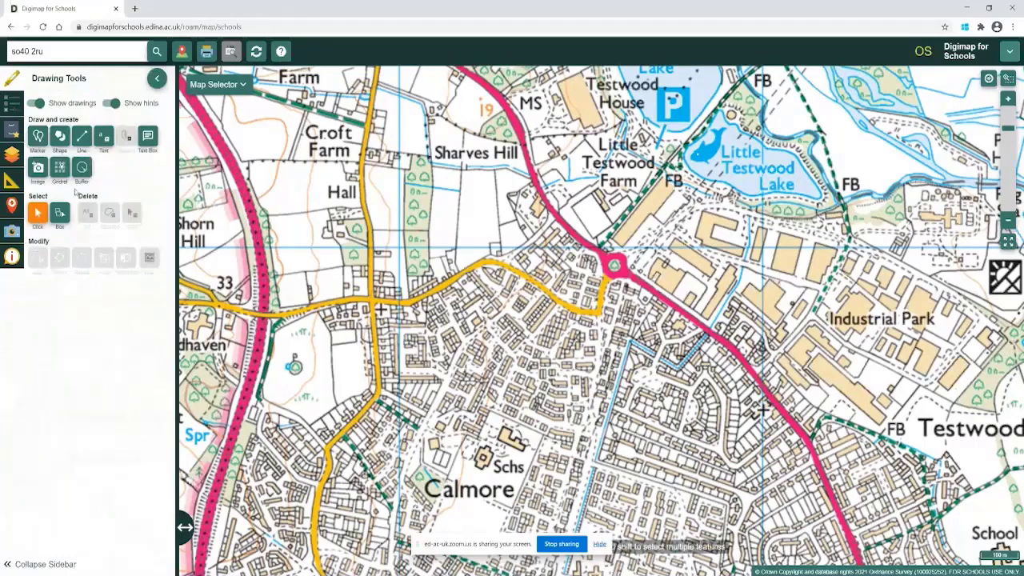
click(81, 136)
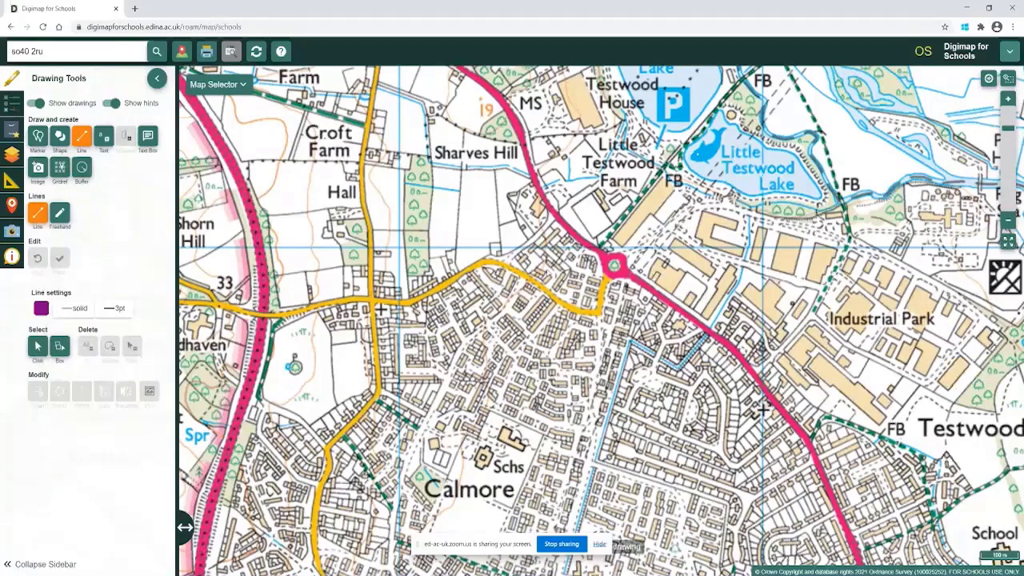
Draw the purple route from Little Testwood Lake, then follow the road west
click(558, 216)
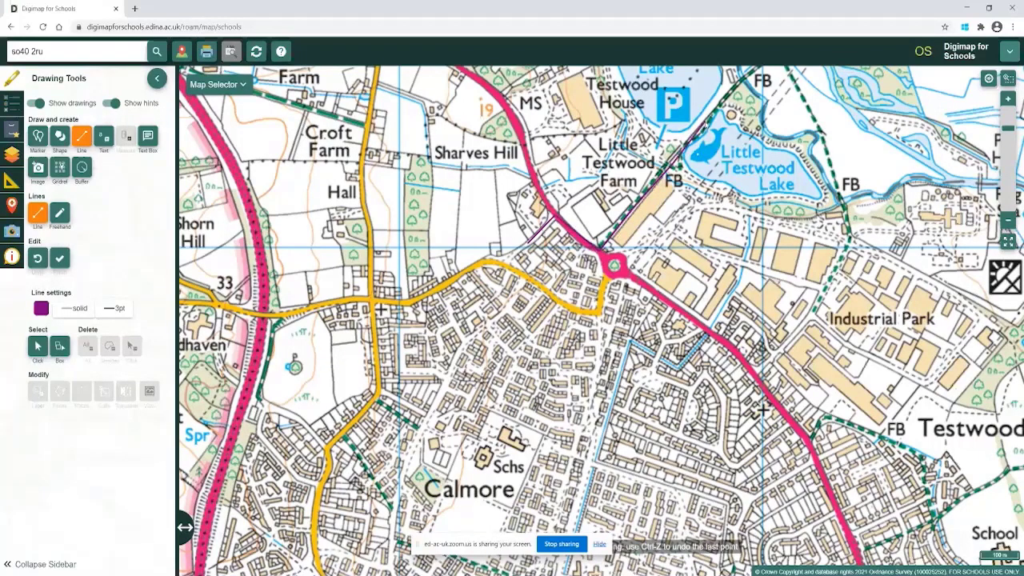
click(703, 120)
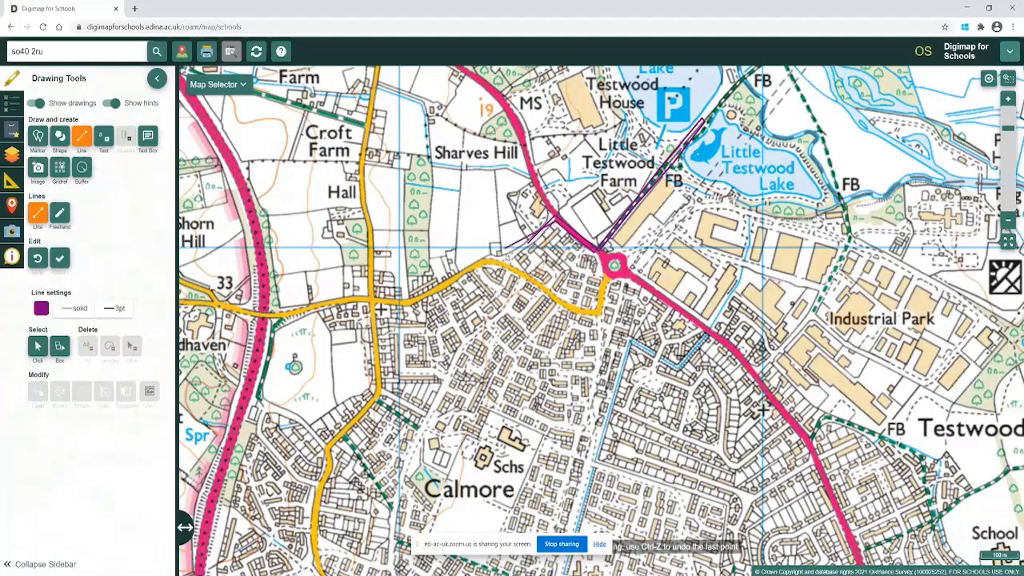
click(504, 264)
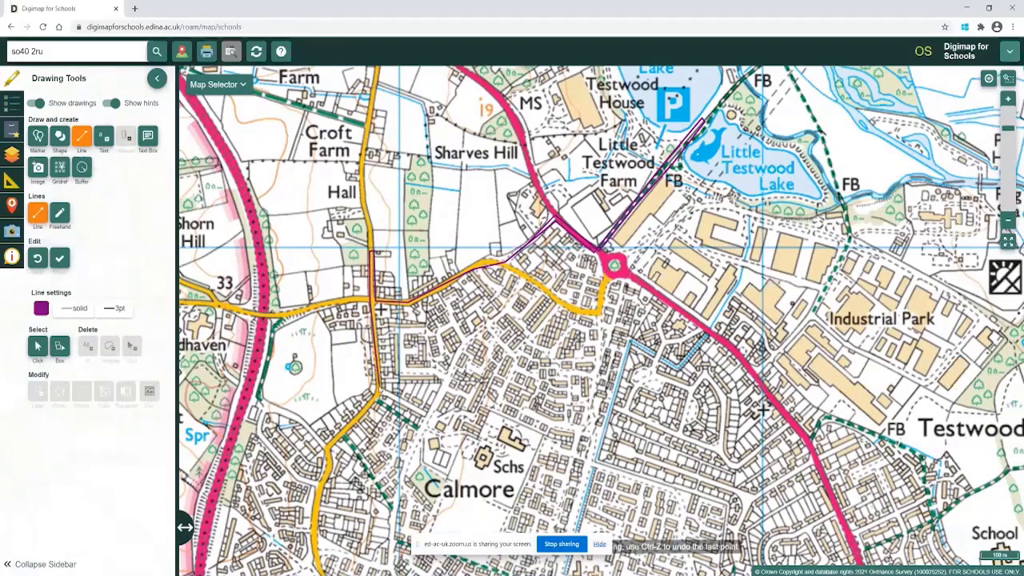
click(376, 394)
click(424, 432)
Add the route's remaining corners and label the route with its 3.4 km length
click(463, 436)
click(508, 351)
click(495, 322)
click(546, 293)
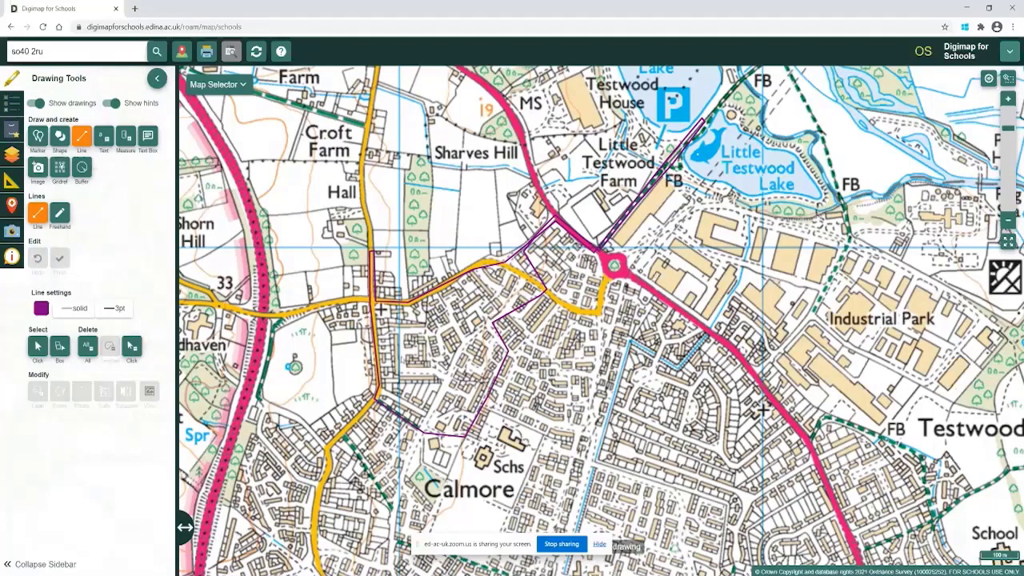
click(125, 136)
click(539, 303)
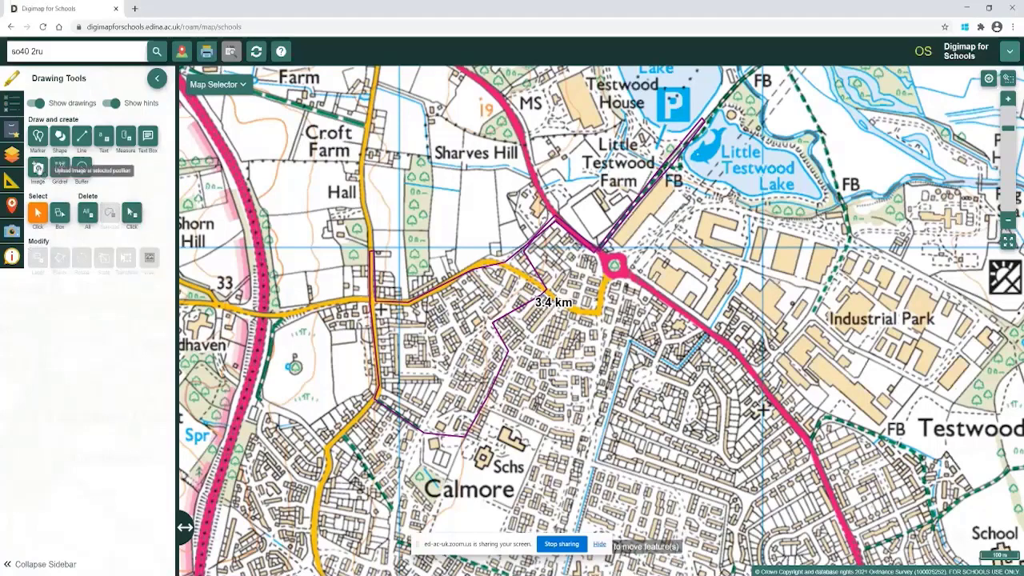
Pin the Fishing photo to Little Testwood Lake and move its thumbnail beside the lake
click(37, 168)
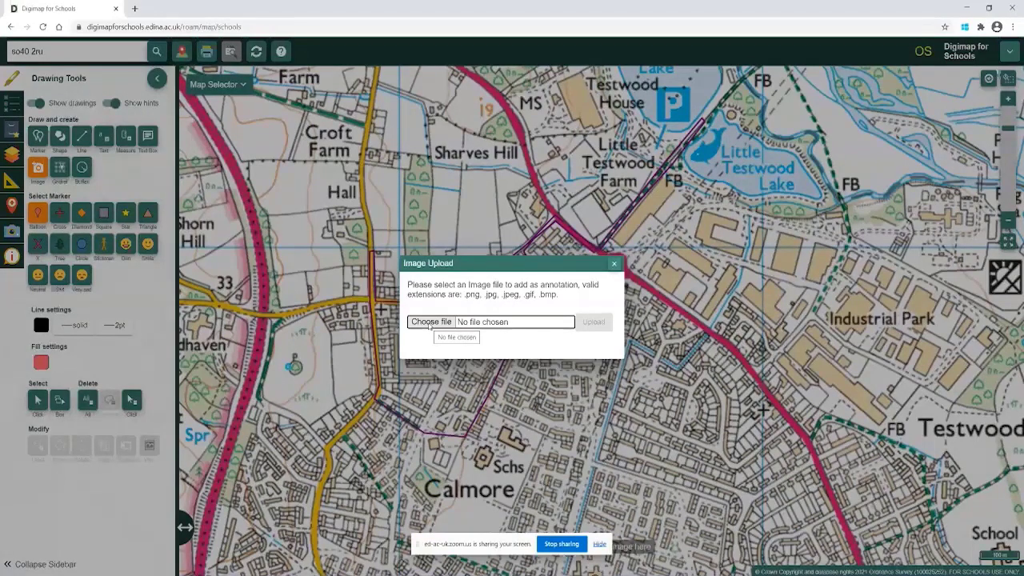
click(429, 323)
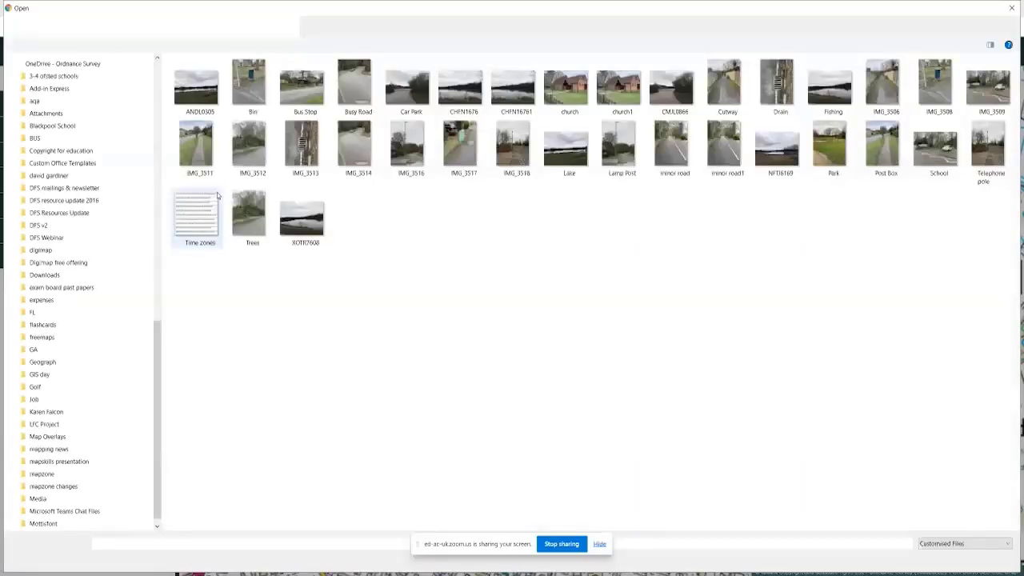
click(834, 97)
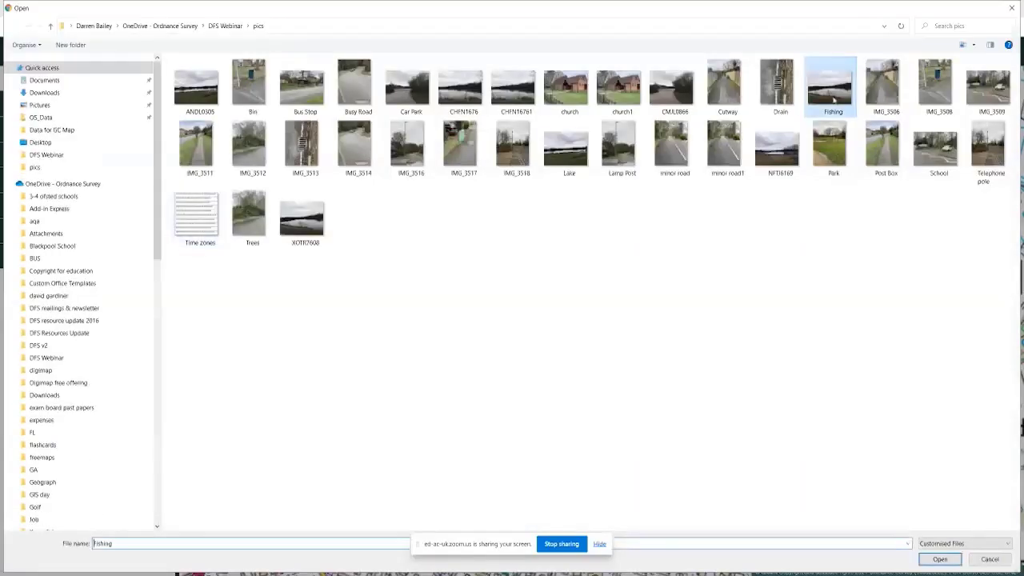
click(938, 559)
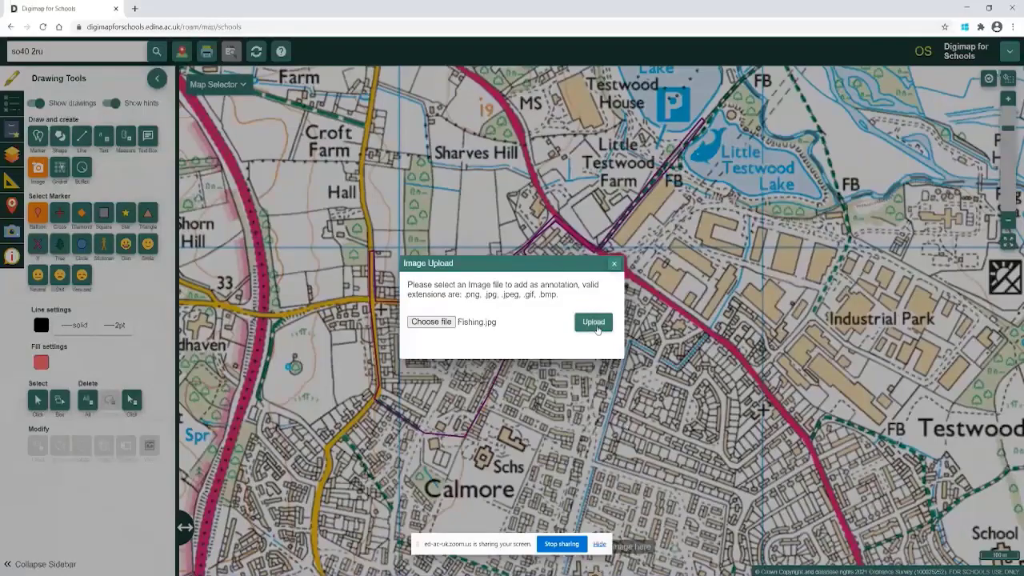
click(596, 327)
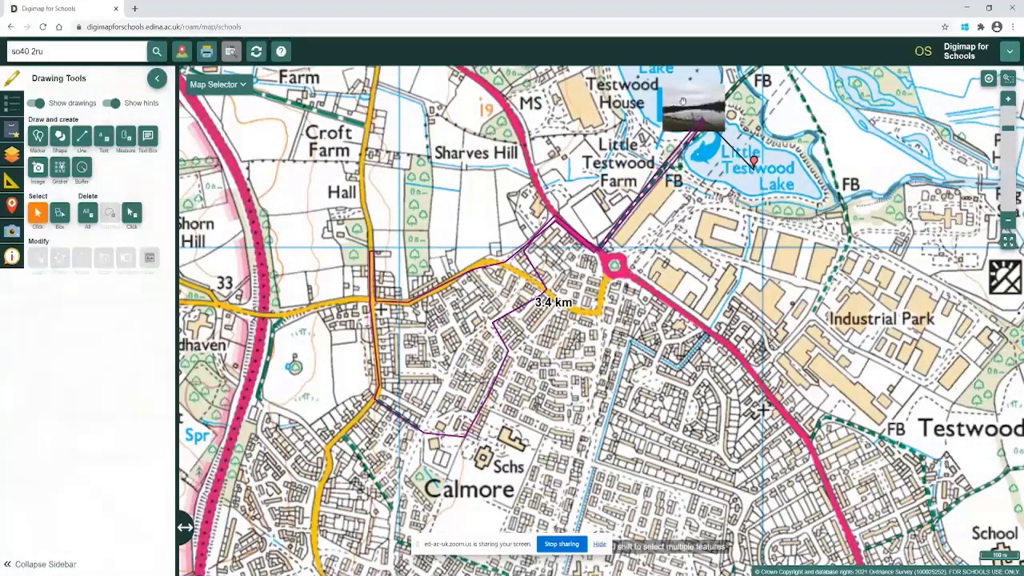
mouse_move(686, 104)
mouse_down()
mouse_move(578, 227)
mouse_move(736, 439)
mouse_move(930, 279)
mouse_move(725, 141)
mouse_move(819, 353)
mouse_move(868, 291)
mouse_move(903, 116)
mouse_up()
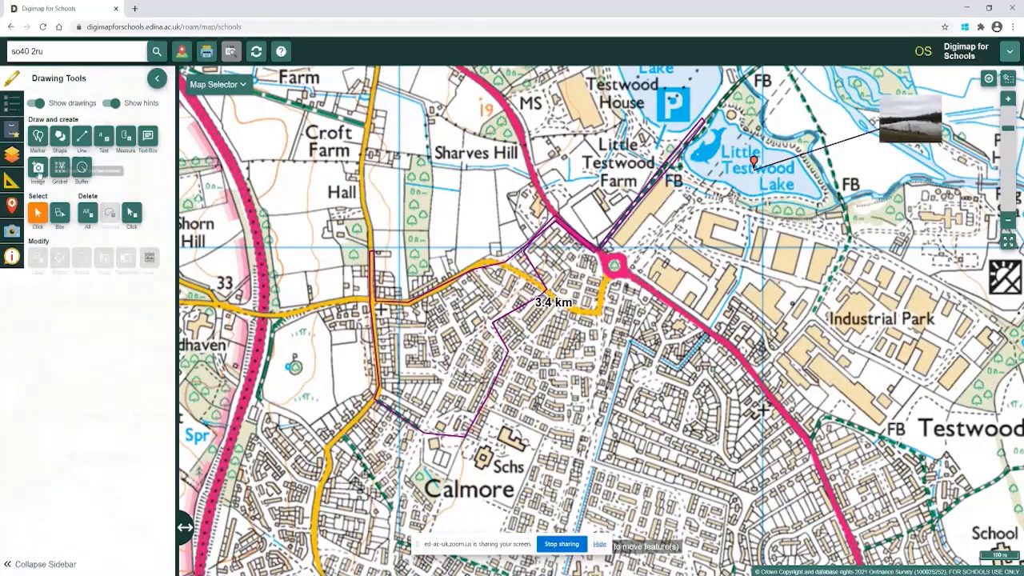
click(38, 168)
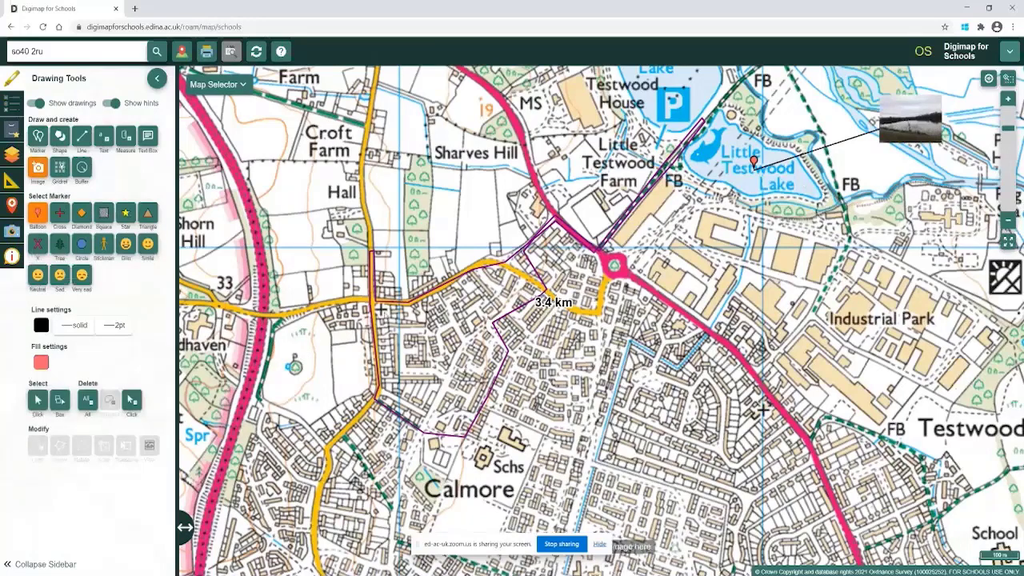
Pin the church1.jpg photo to the route near Hall, west of Calmore
click(447, 196)
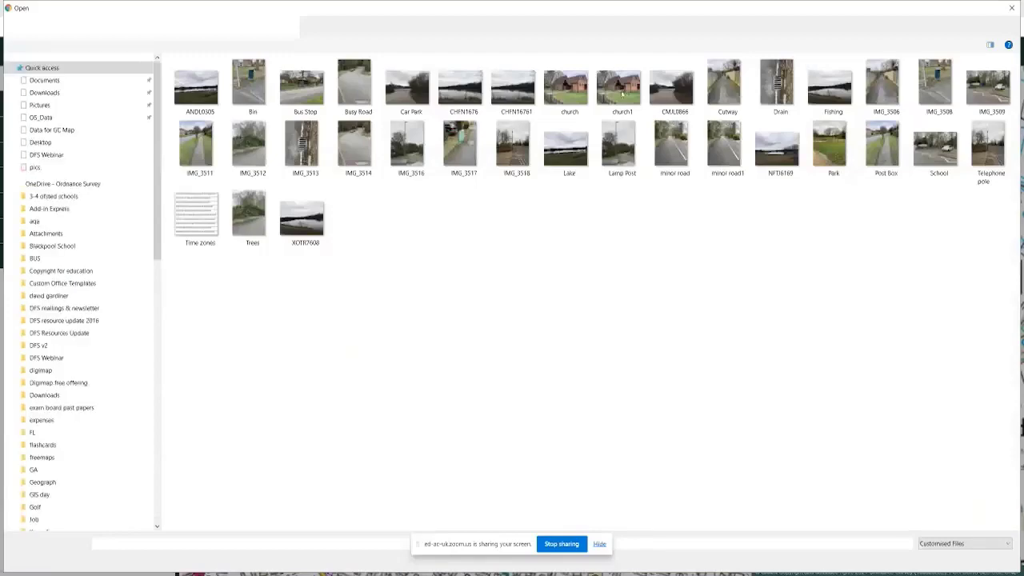
click(621, 94)
click(931, 558)
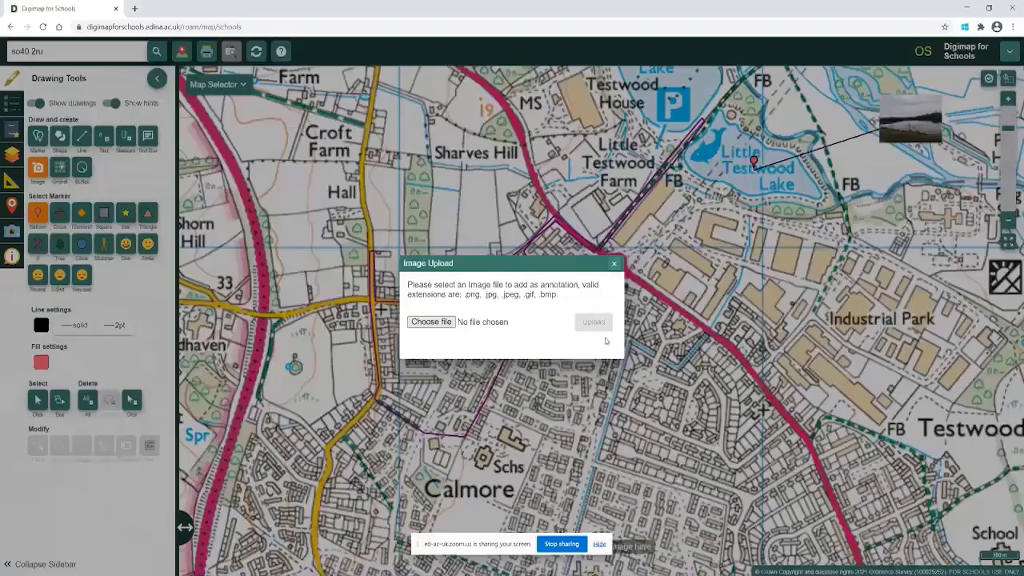
click(596, 323)
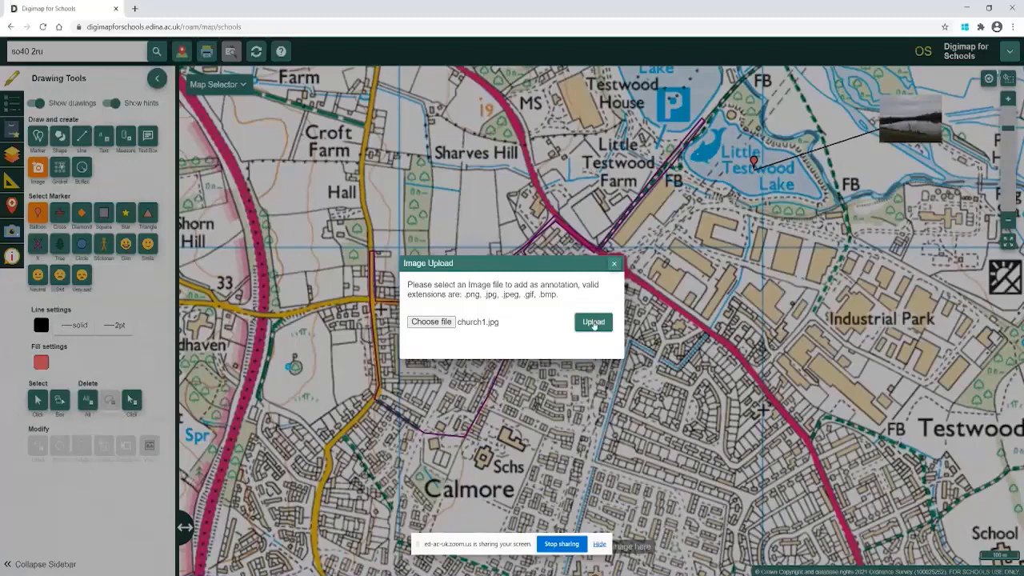
click(593, 322)
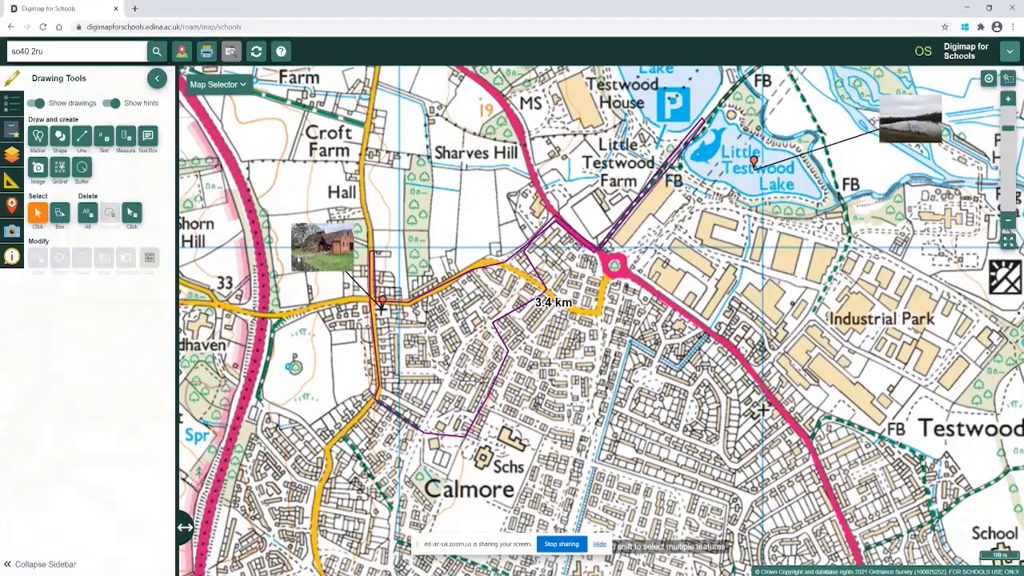
click(318, 240)
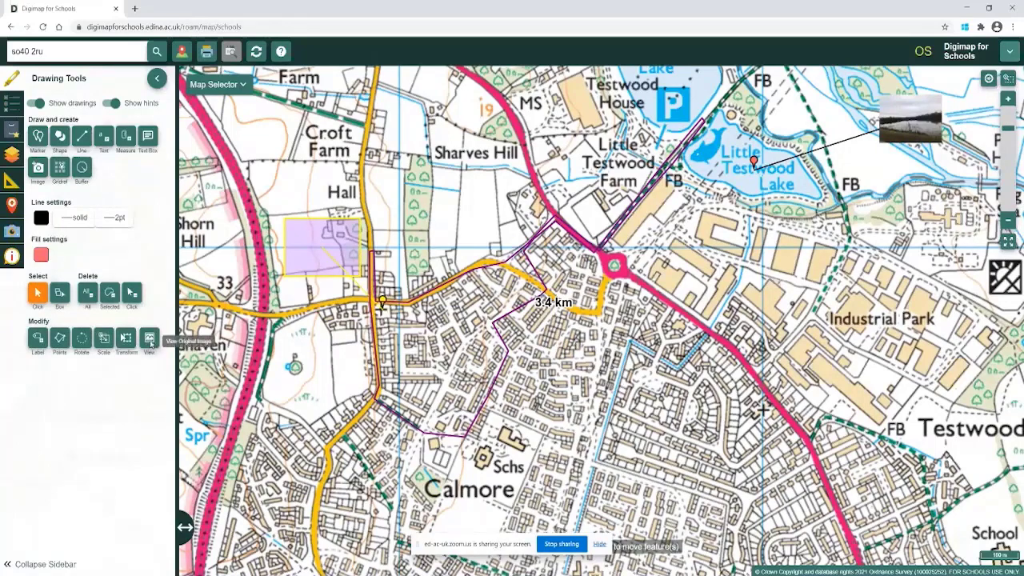
View the church photo's original image at full size, then close it
click(150, 343)
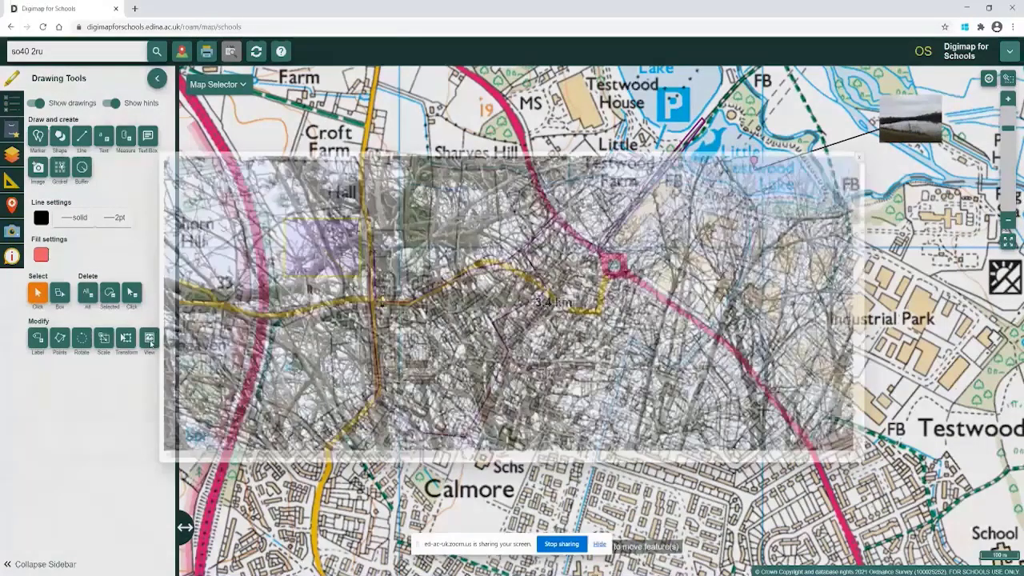
scroll(606, 404, down, 5)
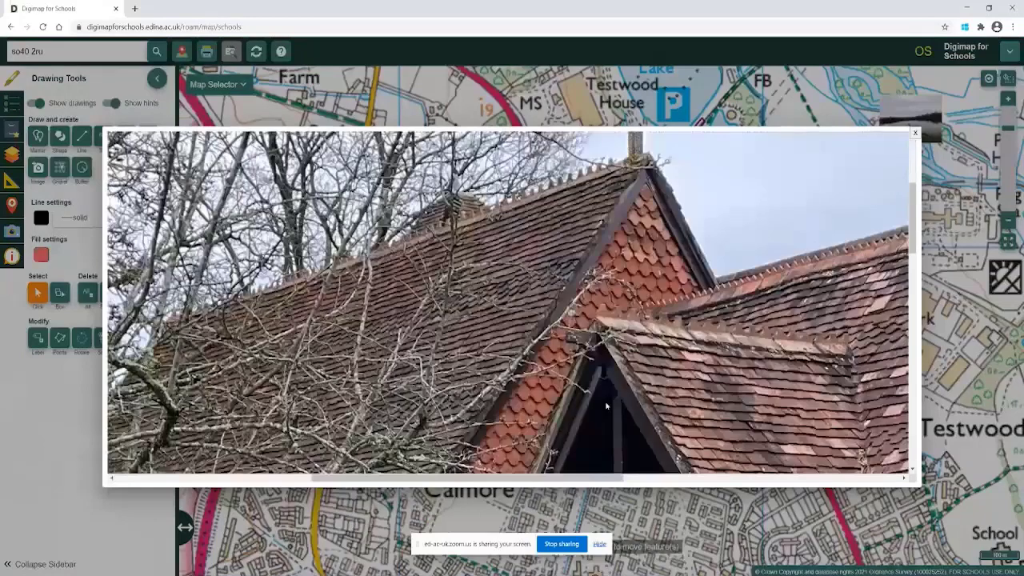
scroll(606, 403, down, 2)
scroll(602, 404, up, 5)
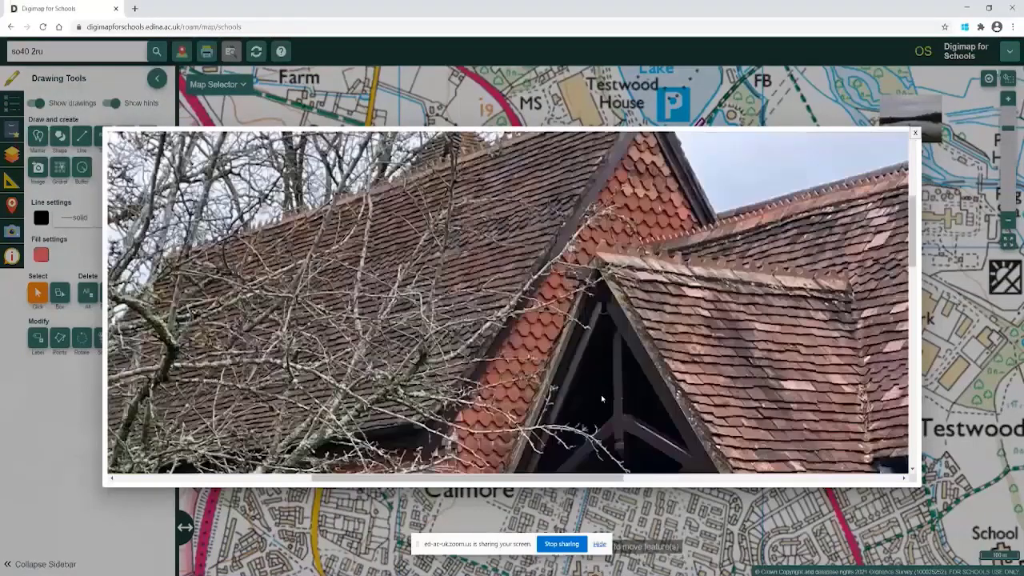
click(915, 134)
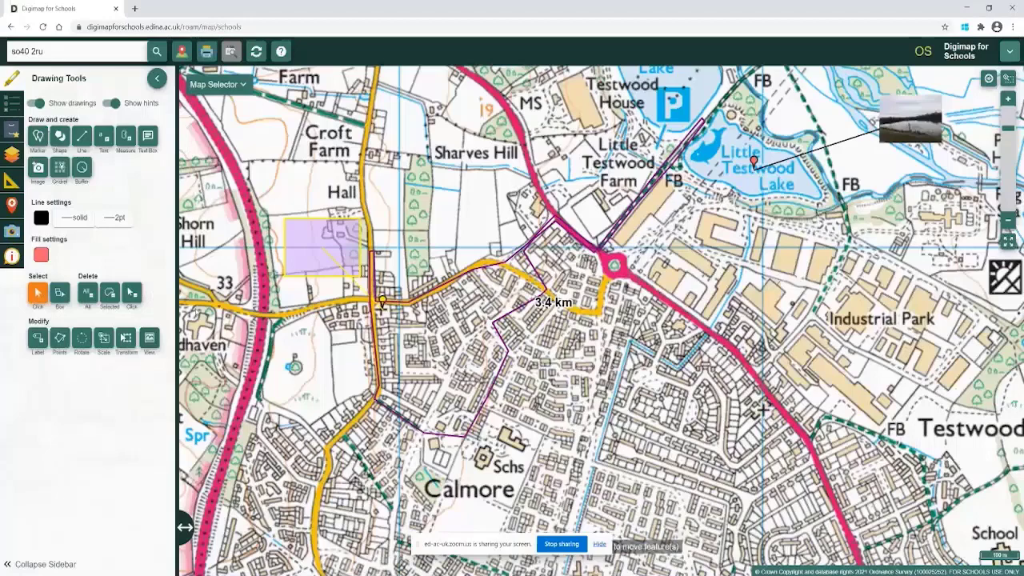
Scale up the church photo and move it above-left of its marker
click(103, 337)
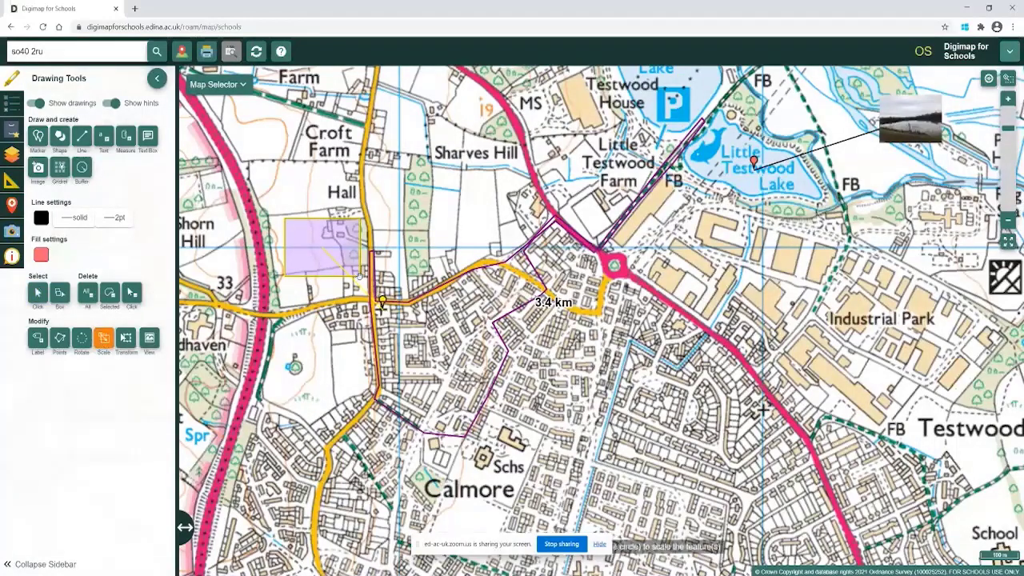
drag(359, 276, 432, 330)
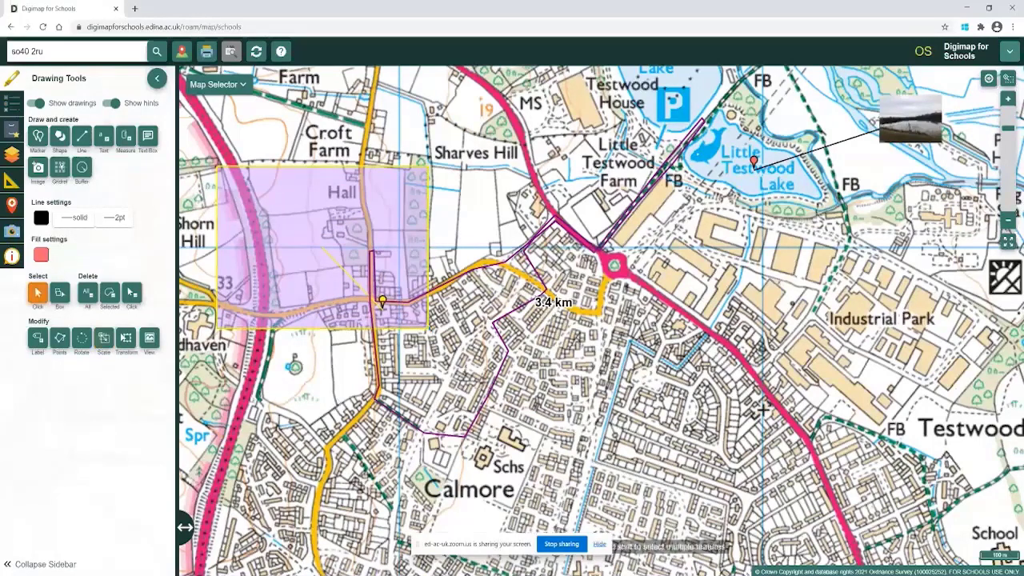
click(38, 292)
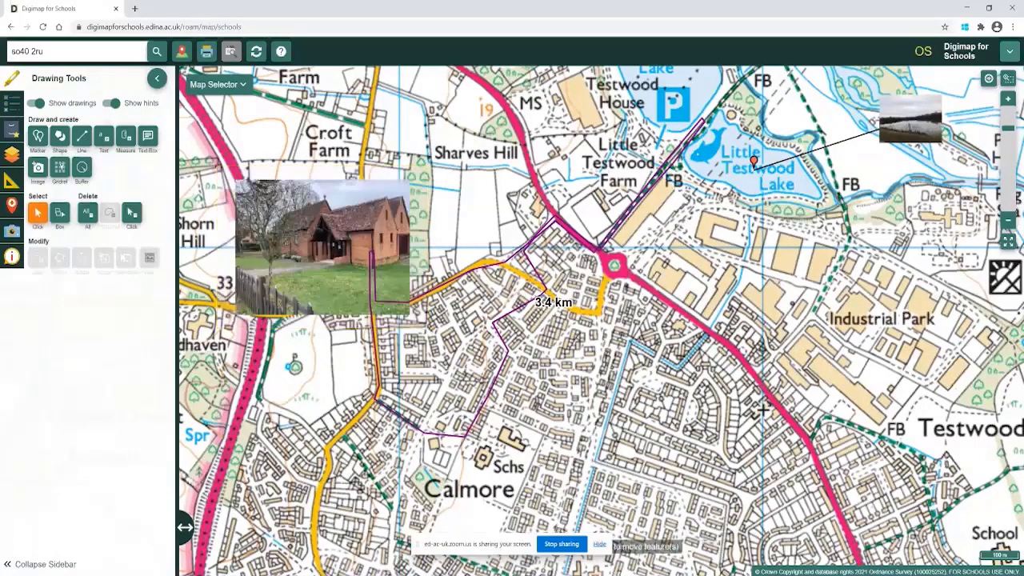
drag(288, 226, 260, 136)
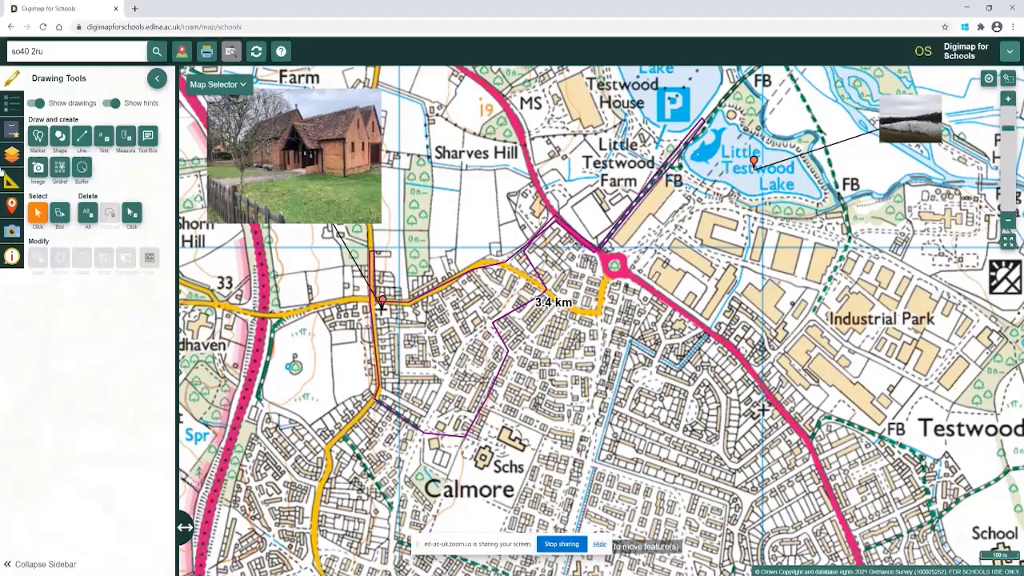
Open the Symbols Walk map from the Webinar saved-maps folder, loading its drawings
click(14, 135)
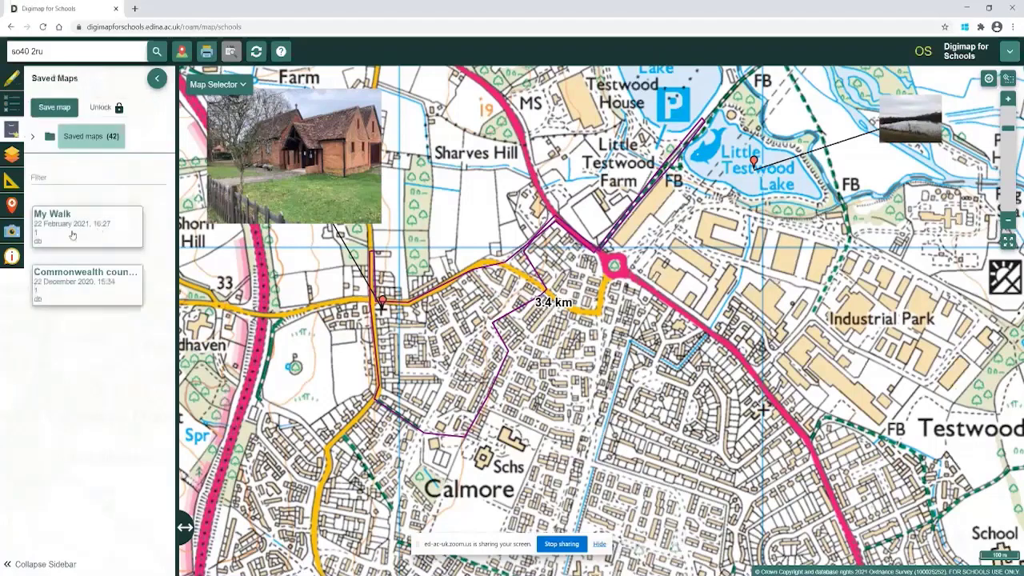
click(32, 136)
click(87, 185)
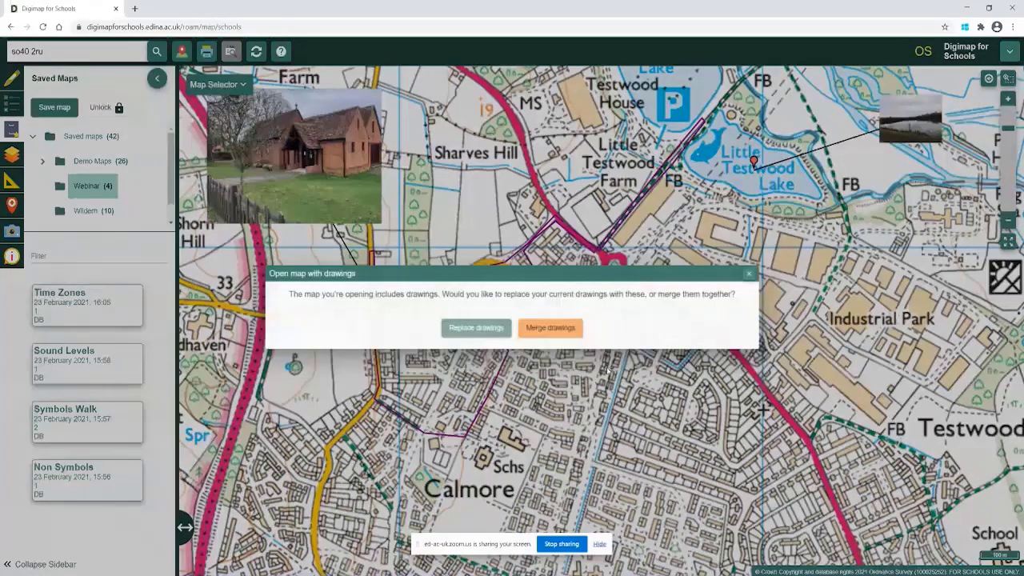
click(550, 327)
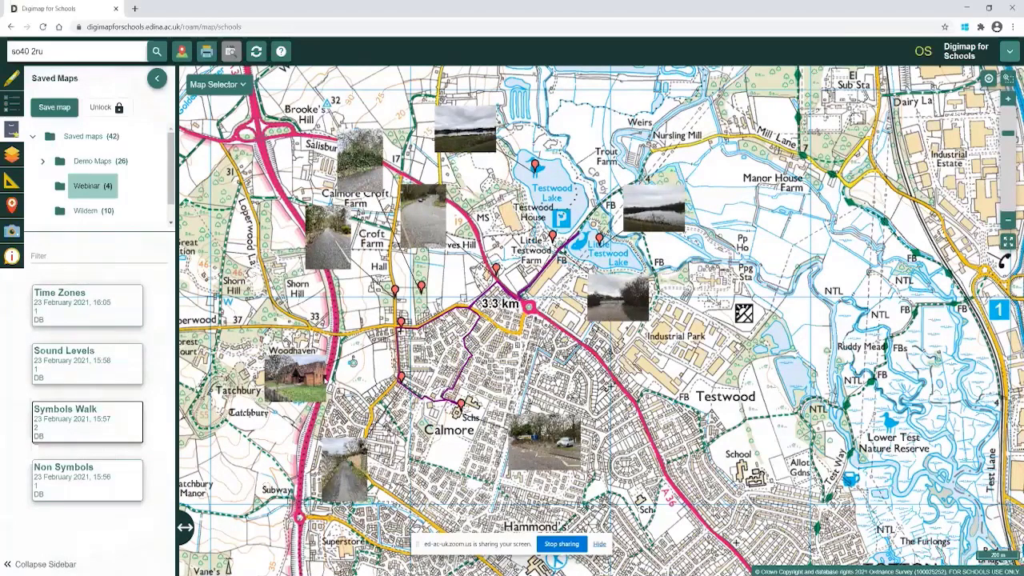
Open the Non Symbols map from the Webinar saved maps
click(108, 483)
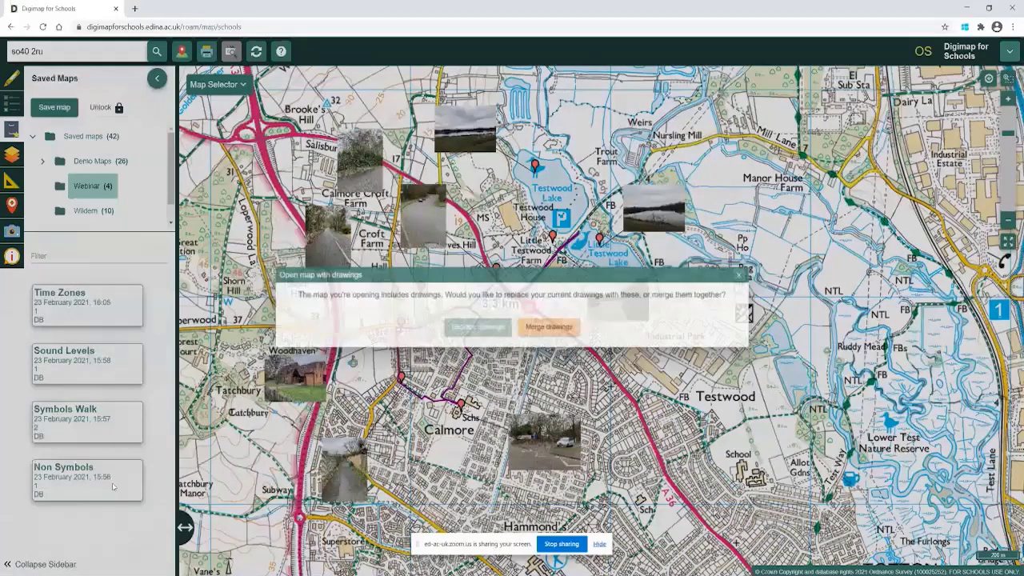